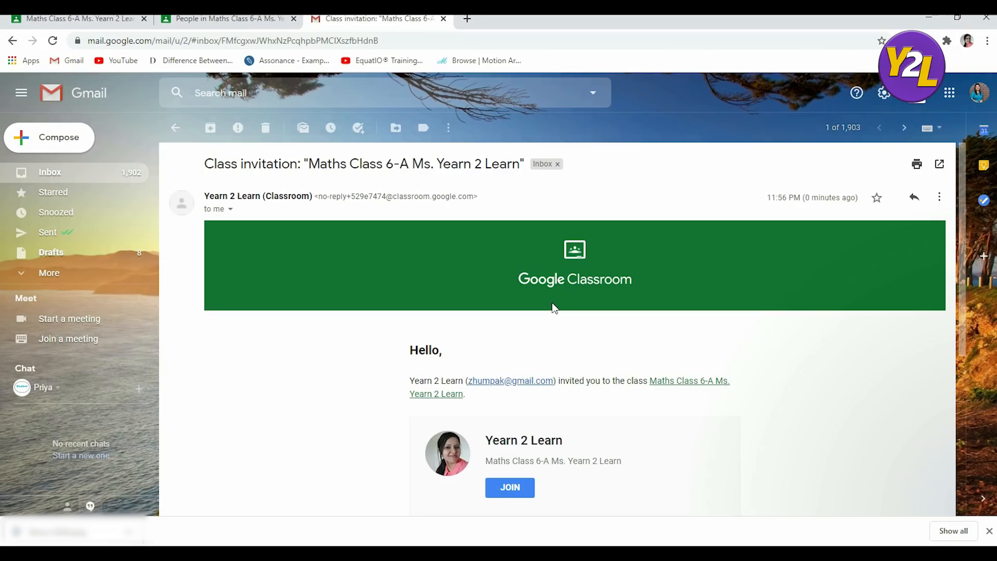
Join Maths Class 6-A through the Google Classroom invitation e-mail
scroll(554, 308, "down", 1)
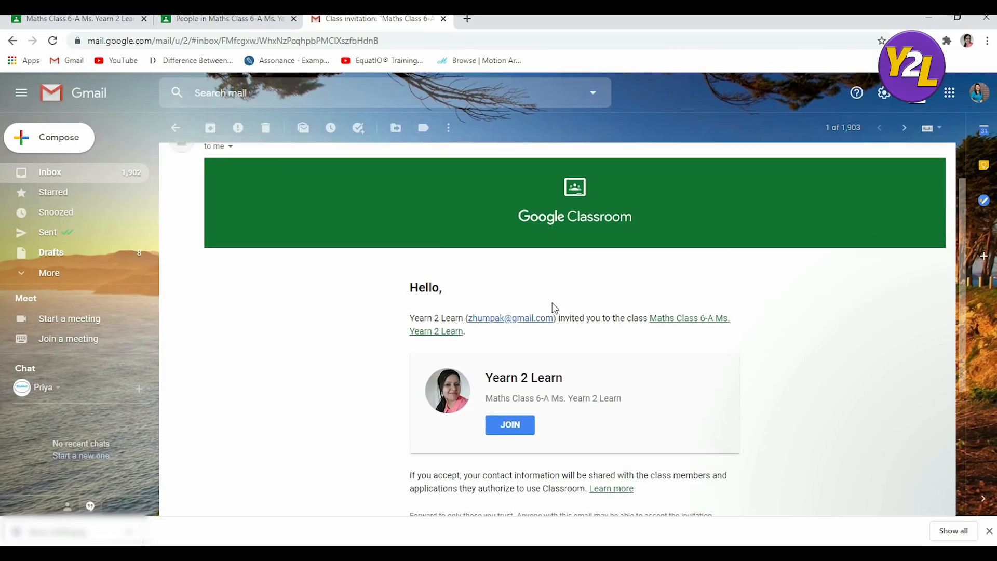
scroll(631, 250, "down", 2)
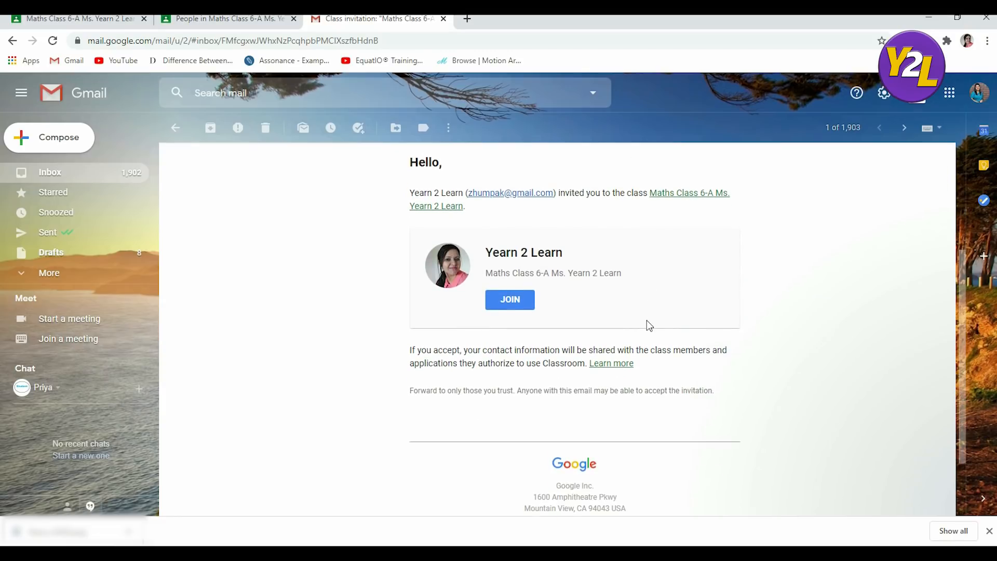
left_click(501, 309)
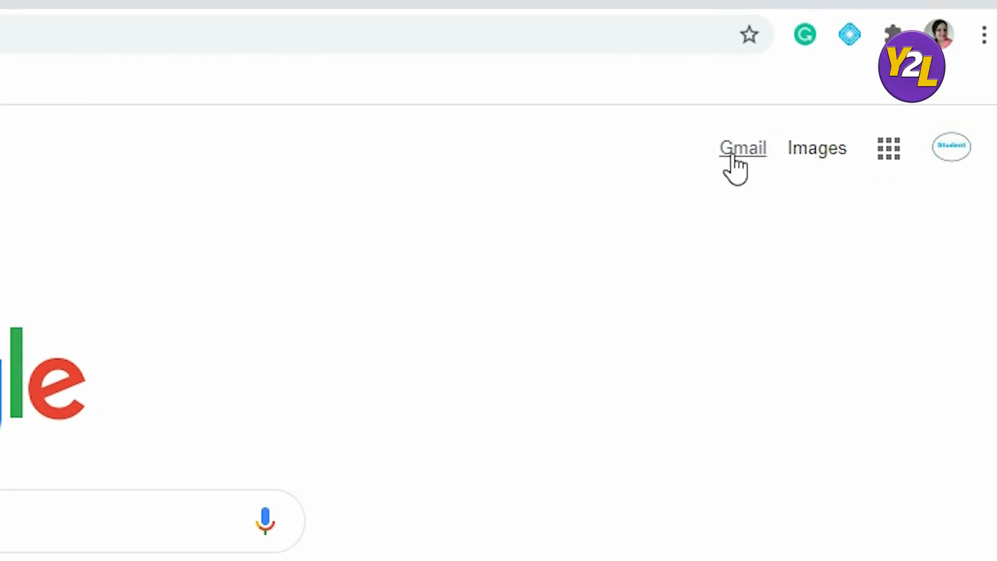
Open Google Classroom from the Google apps on the Google homepage
left_click(893, 156)
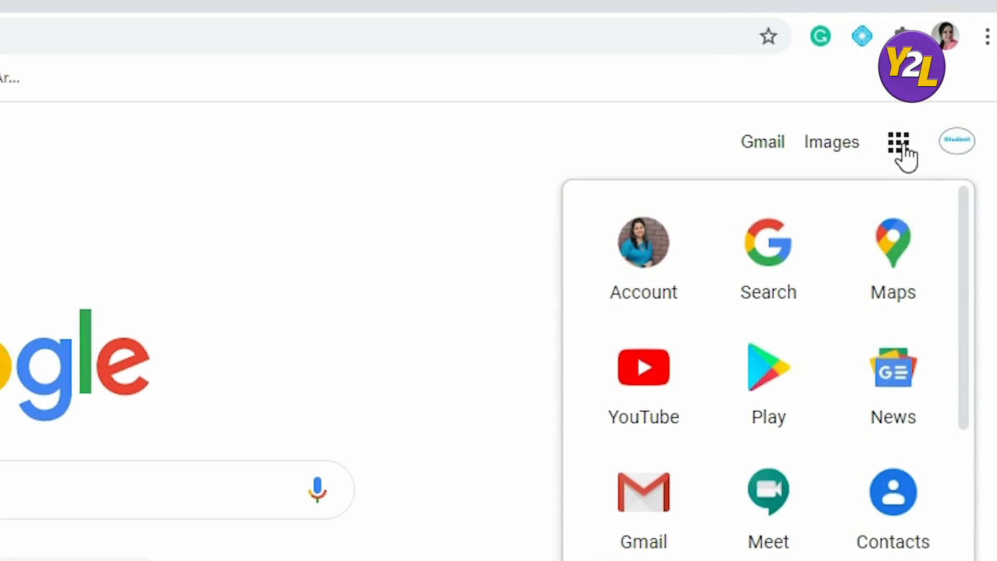
scroll(839, 288, "down", 10)
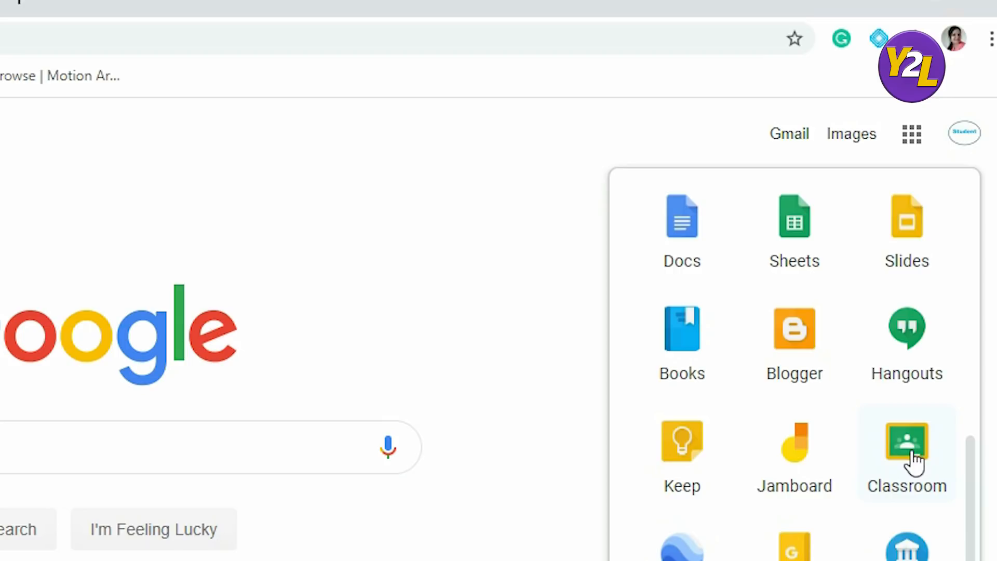
left_click(912, 456)
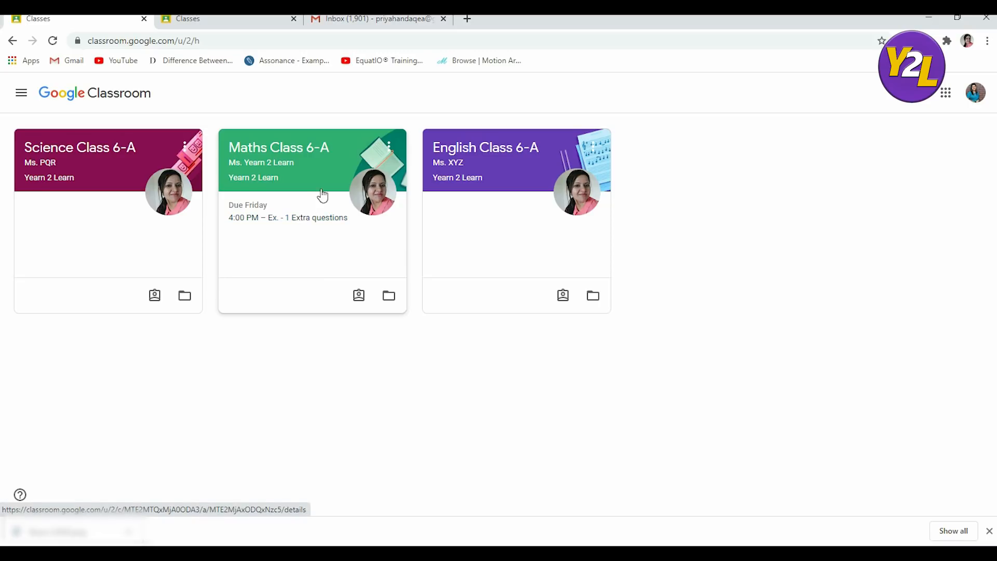
Open the "Ex. - 1 Extra questions" assignment in Maths Class 6-A and view its attached Ex. -1 document
left_click(369, 152)
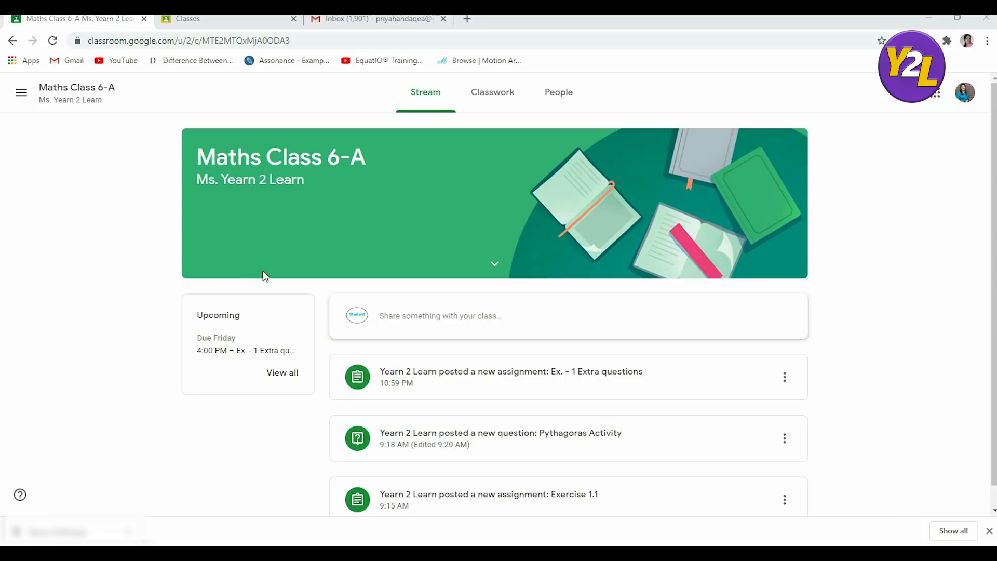
scroll(411, 246, "down", 1)
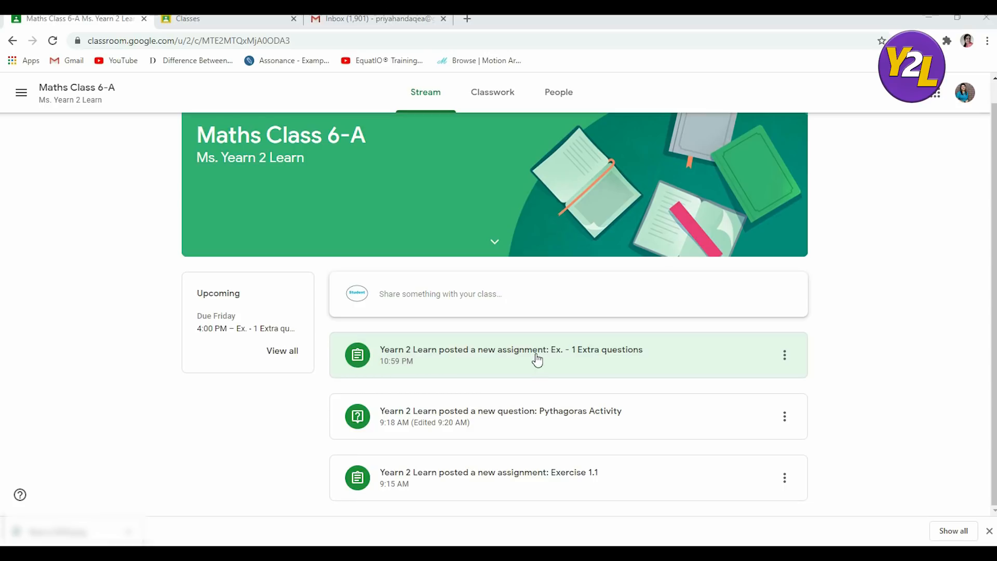
left_click(608, 358)
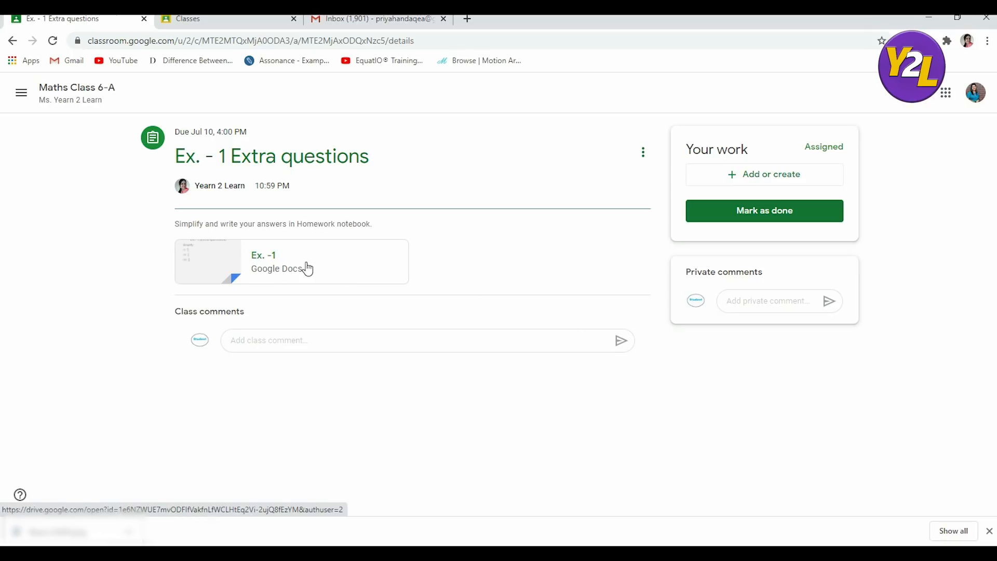
left_click(234, 266)
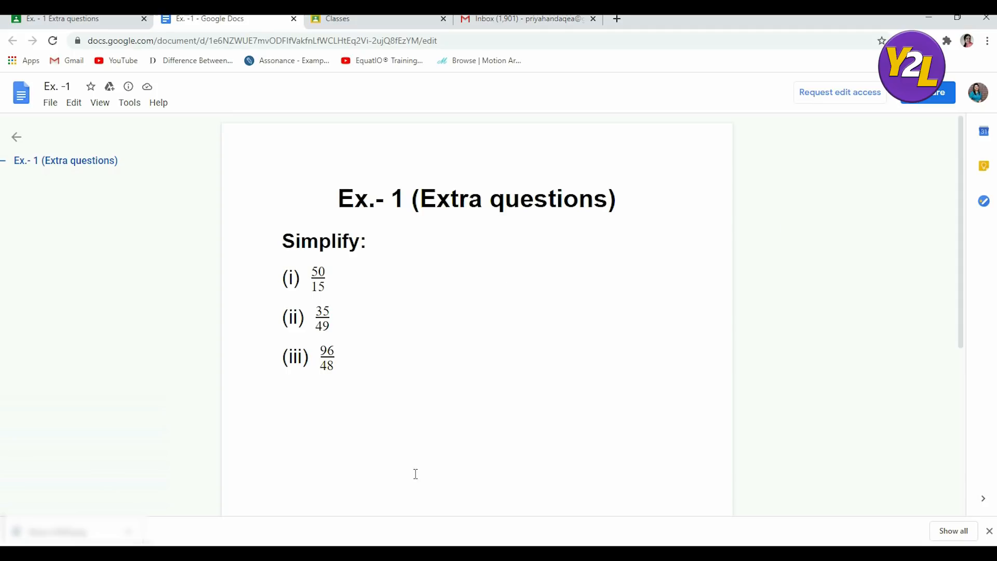
left_click(293, 19)
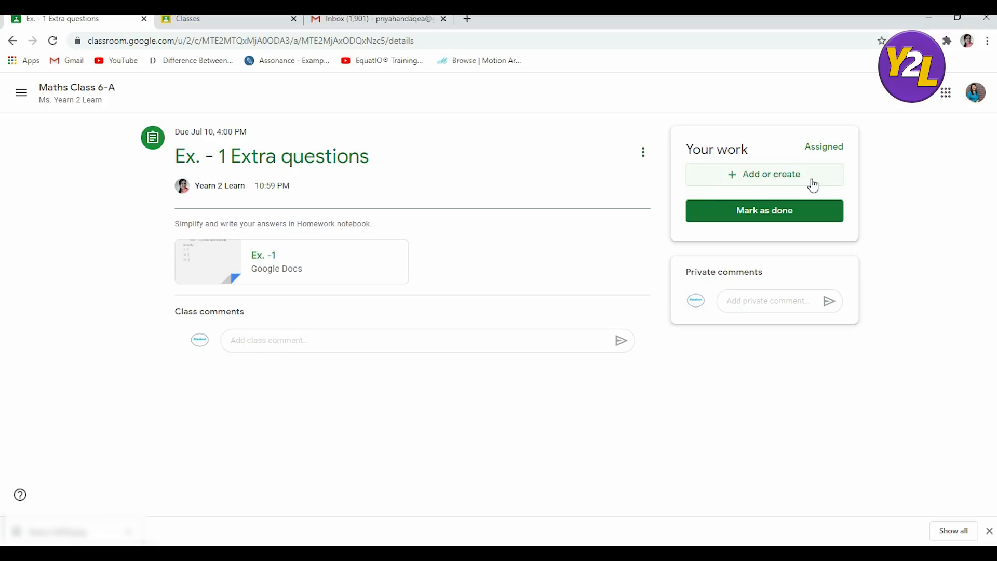
Attach the recent Maths HW.jpg image from Google Drive to the assignment work
left_click(764, 182)
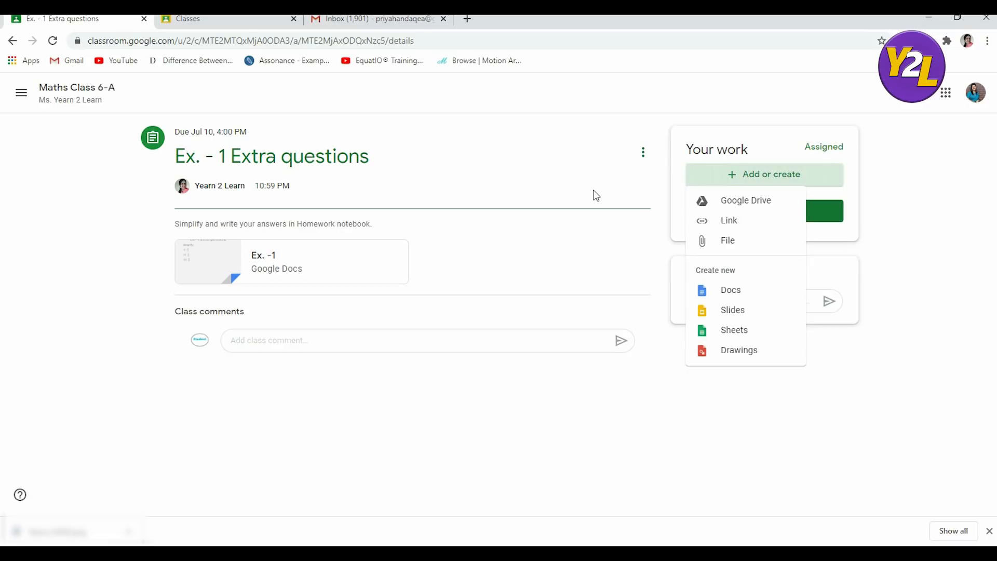
left_click(748, 207)
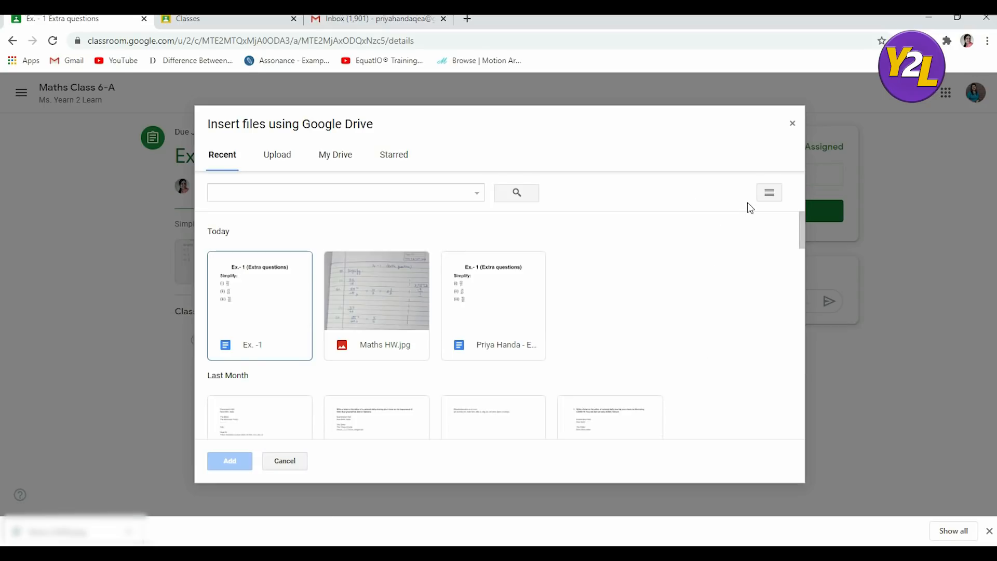
left_click(378, 307)
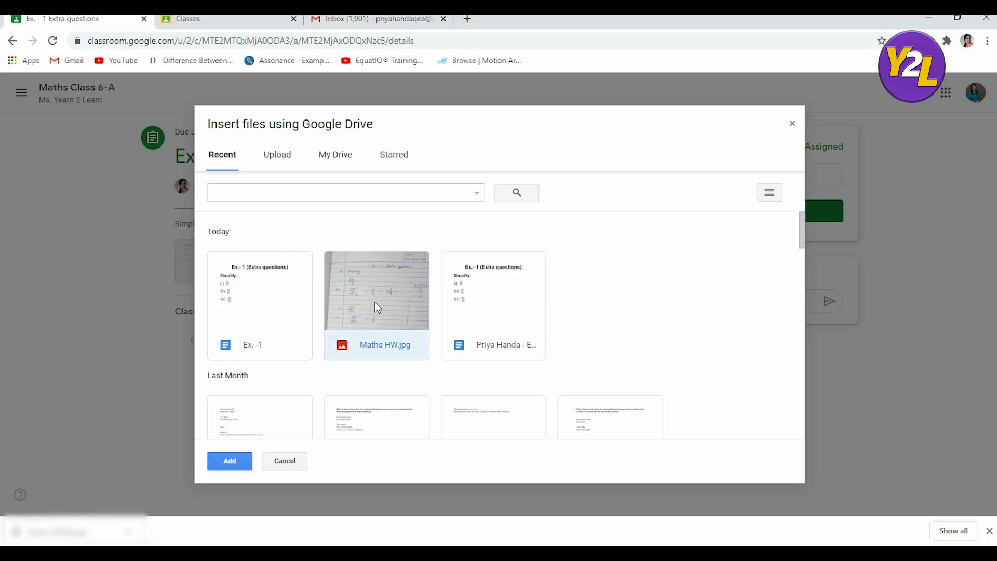
left_click(227, 462)
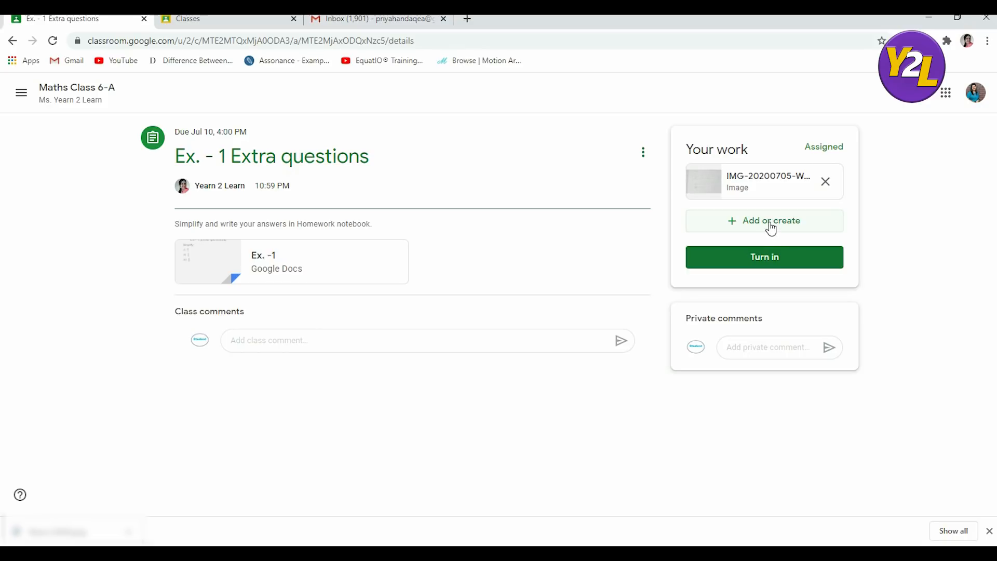
Upload Maths HW.jpg from the Downloads folder as another attachment and turn in the assignment
left_click(771, 227)
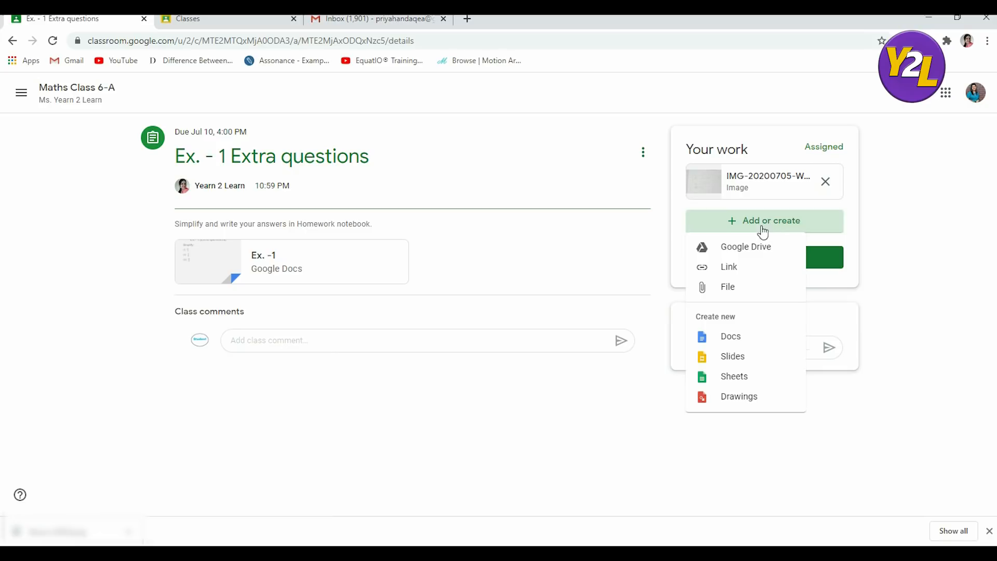
left_click(736, 291)
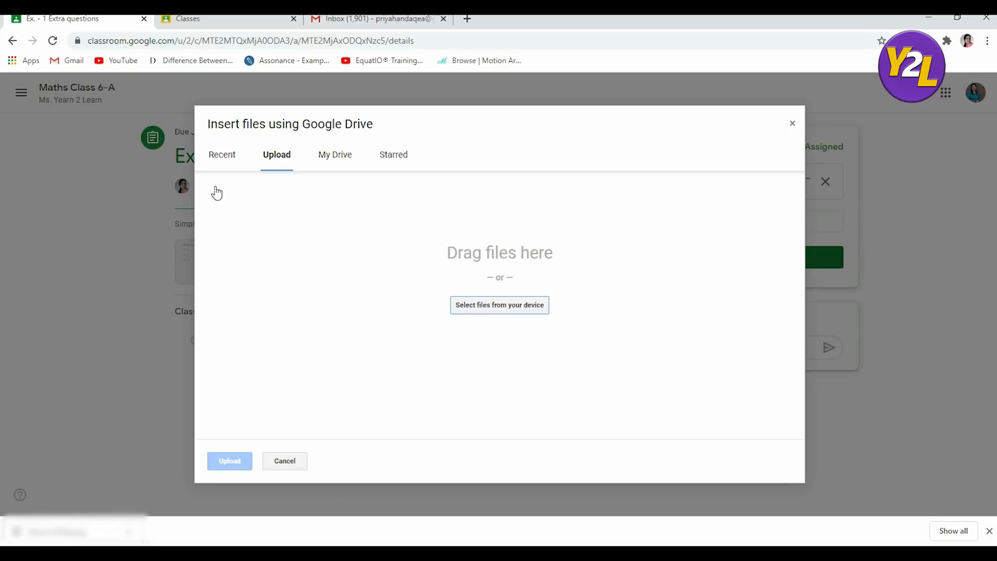
left_click(528, 309)
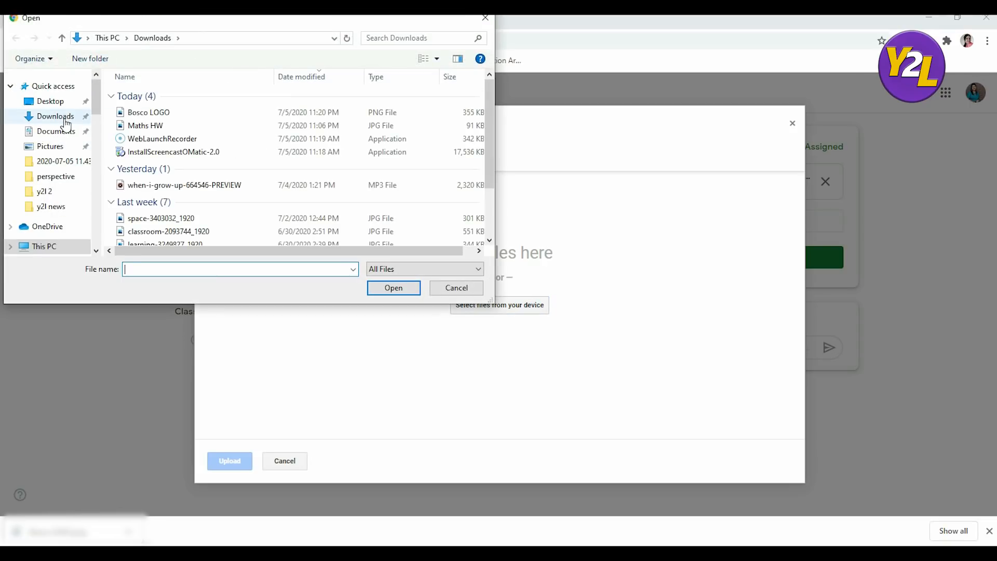
left_click(153, 128)
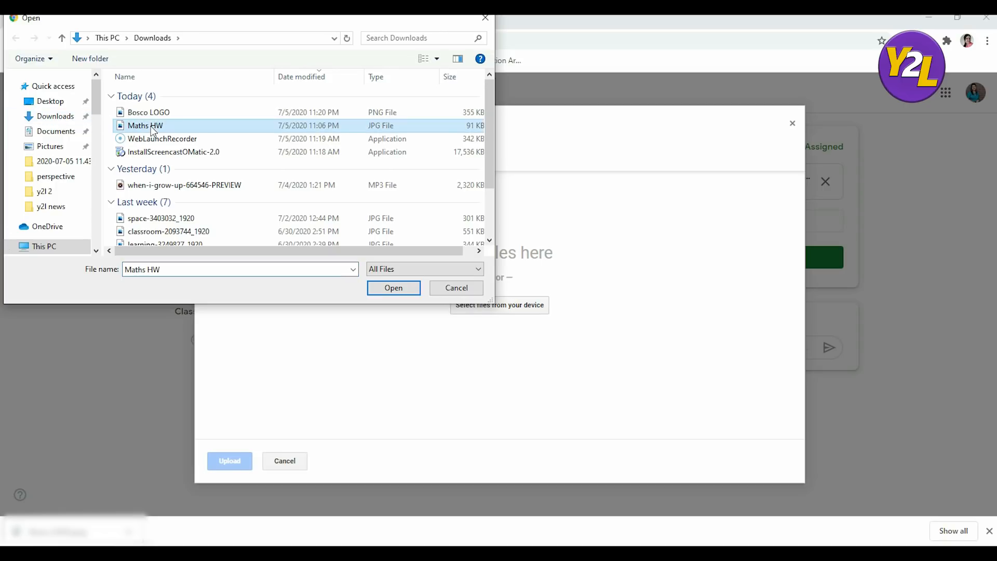
left_click(380, 289)
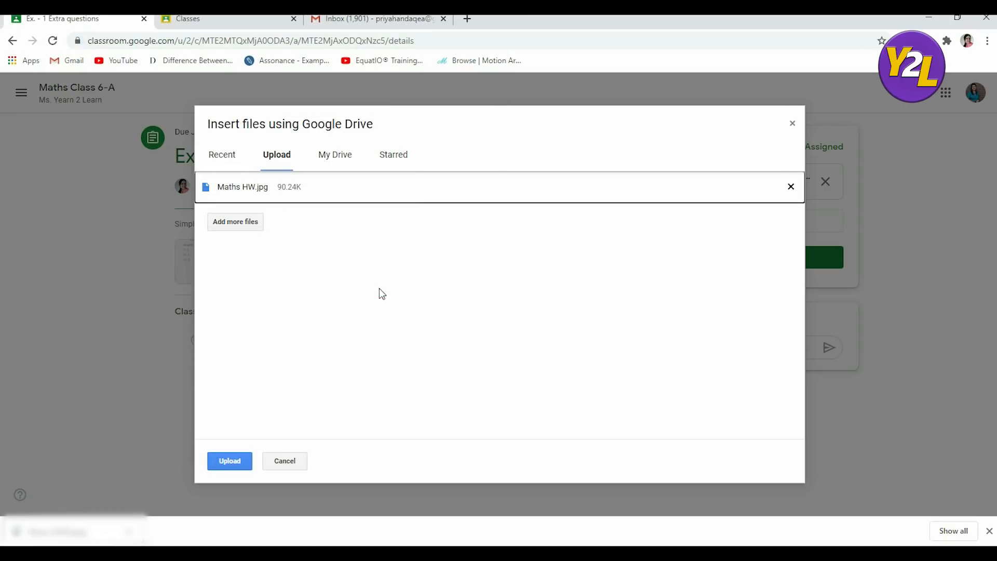
left_click(232, 462)
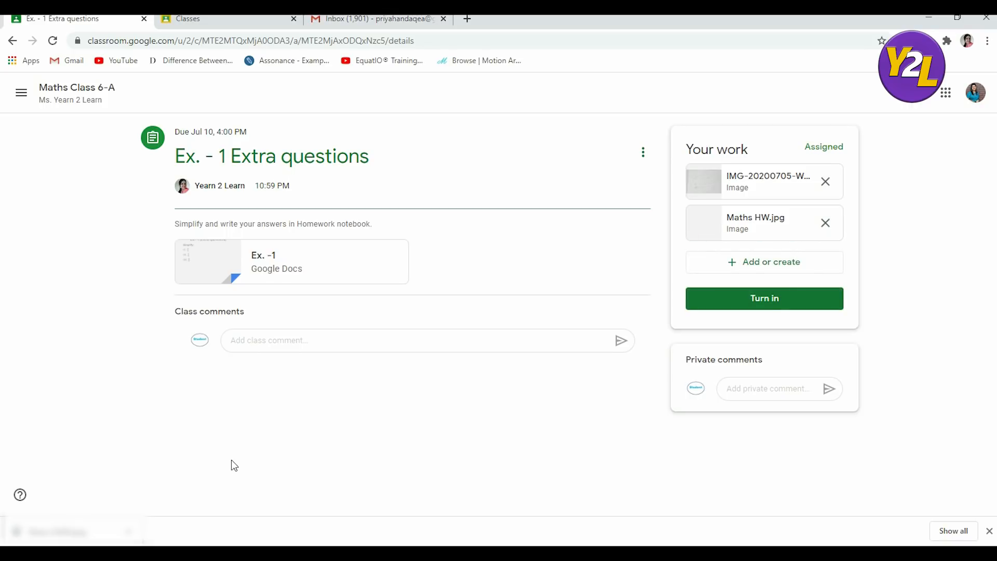
left_click(762, 302)
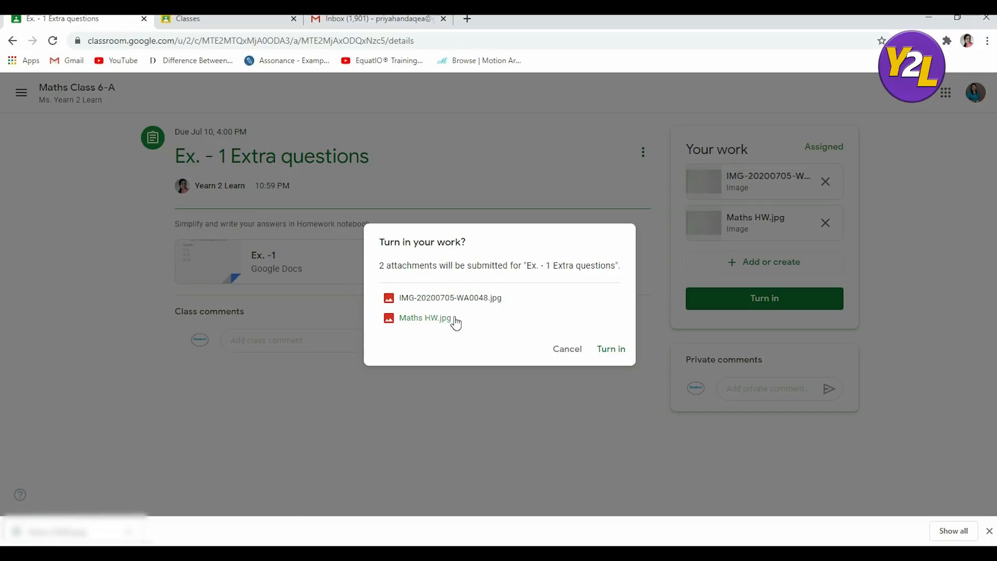
left_click(611, 350)
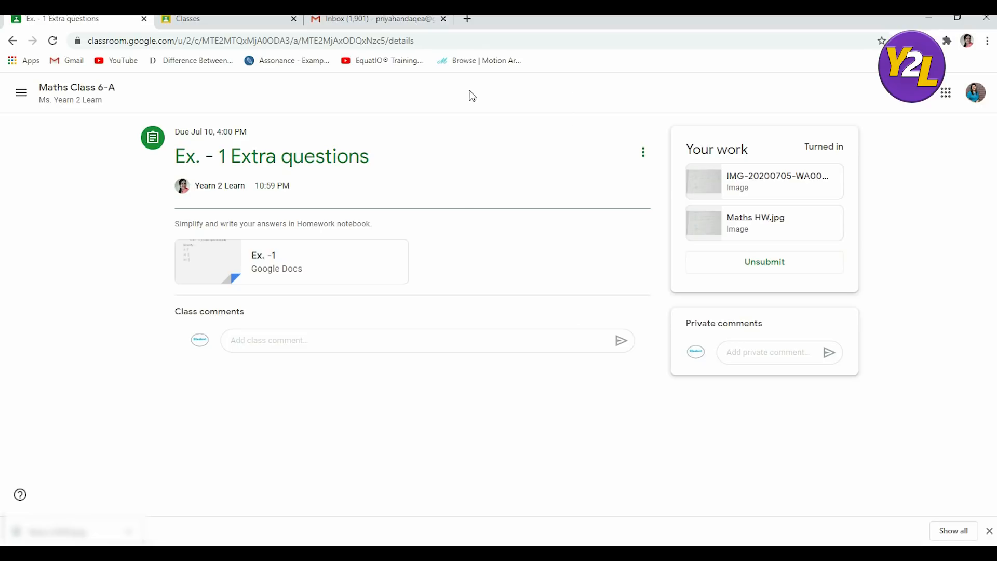
Switch to the teacher's Classroom and open the submission turned in for "Ex. - 1 Extra questions" in Maths Class 6-A
left_click(206, 17)
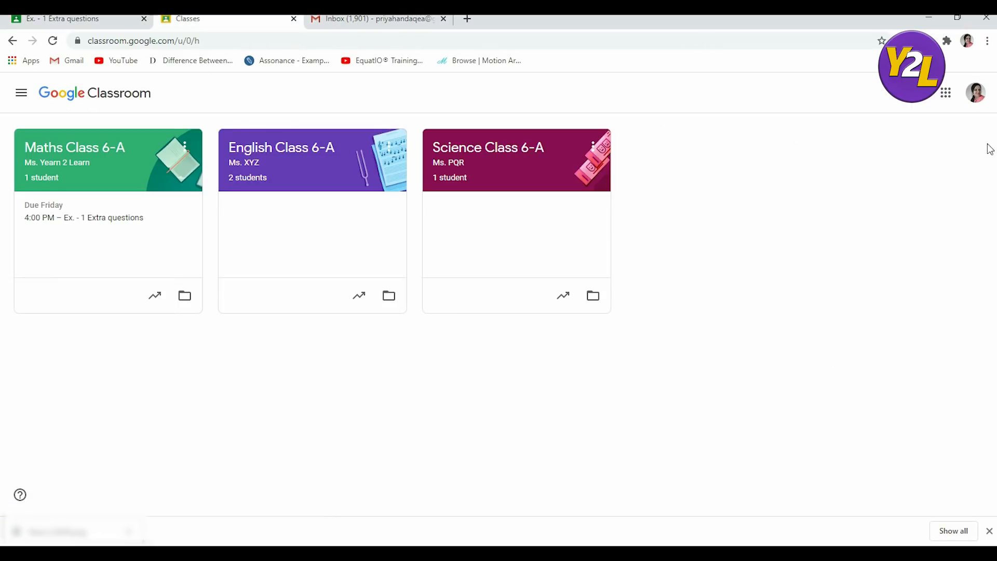
left_click(85, 161)
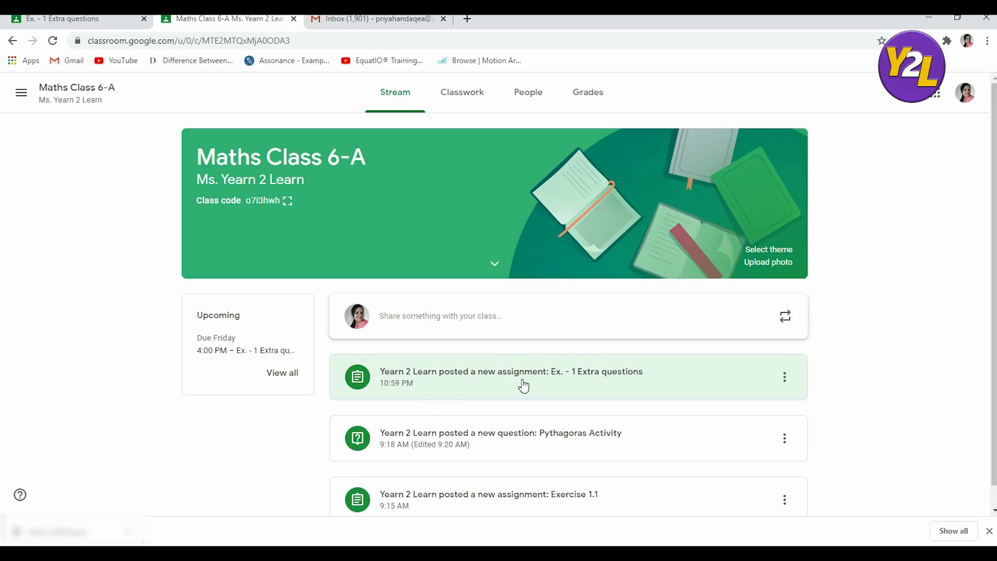
left_click(481, 383)
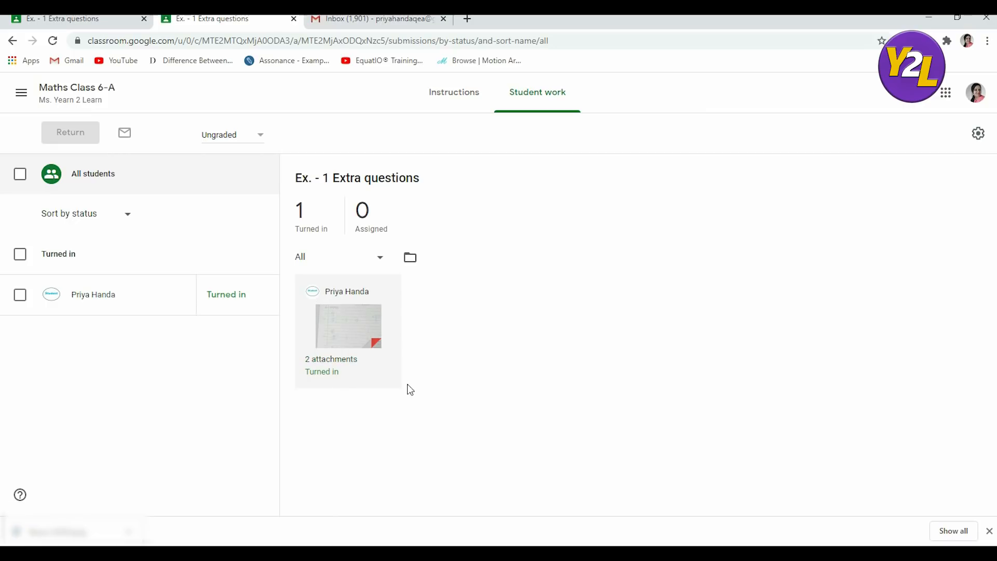
left_click(348, 326)
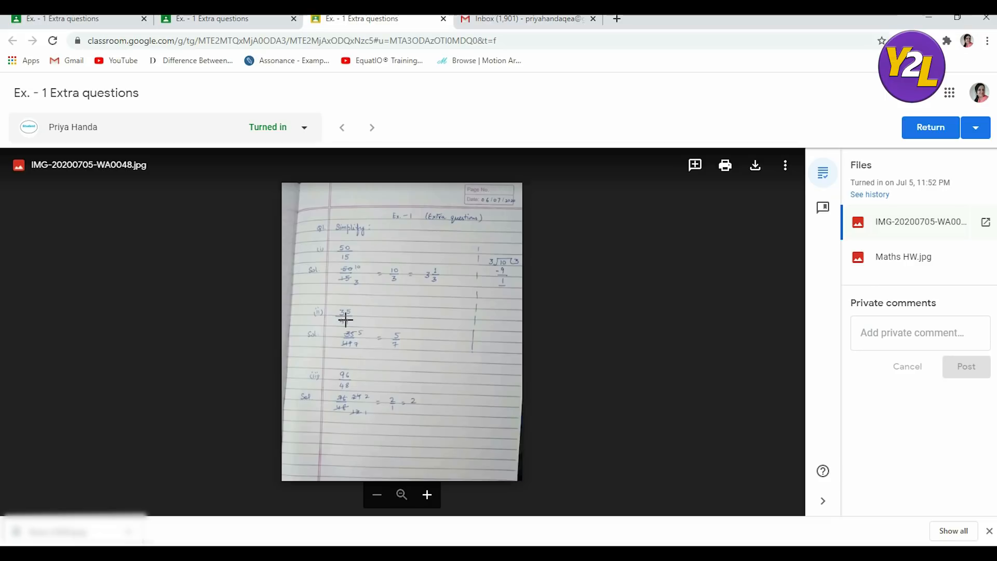
Post the private comment "Well done!" on the student's submission
left_click(888, 331)
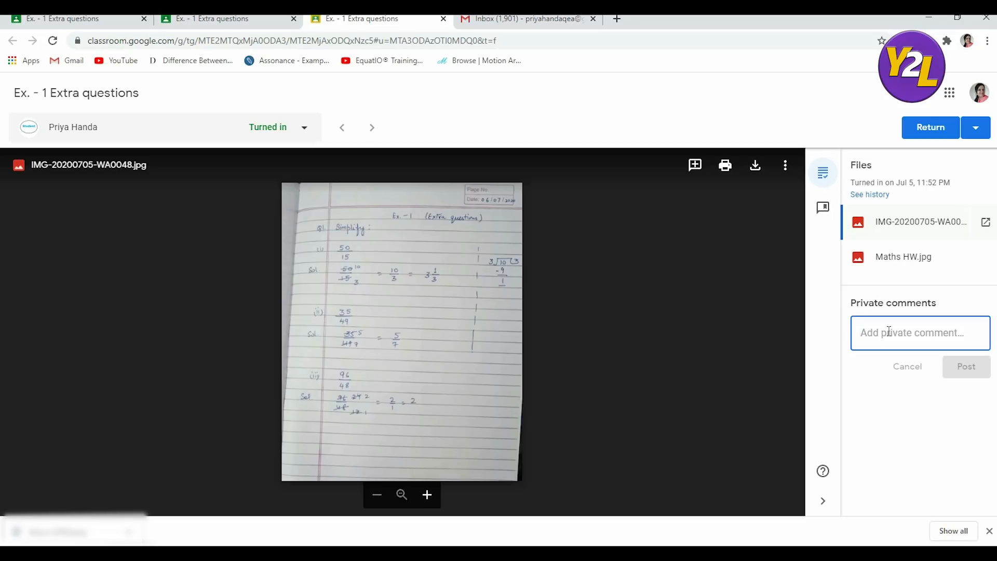
type("Well done!")
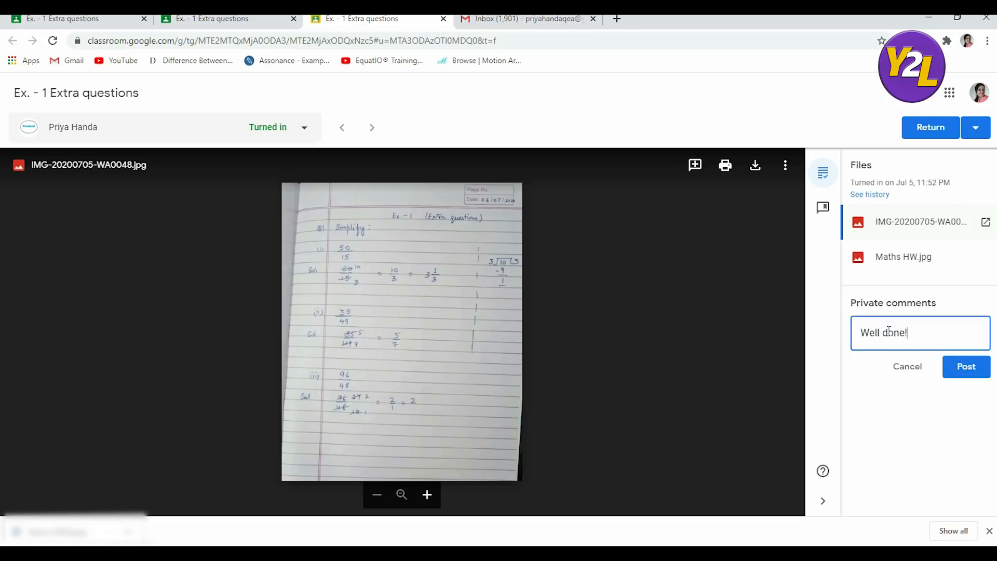
left_click(965, 364)
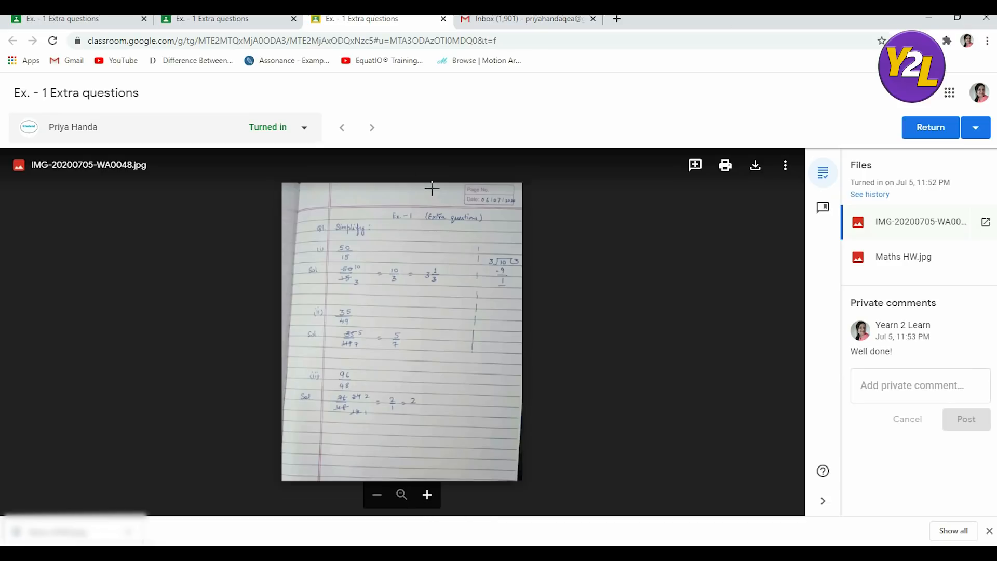
Return to the student's view of the assignment and reply with the private comment "Thankyou mam"
left_click(224, 20)
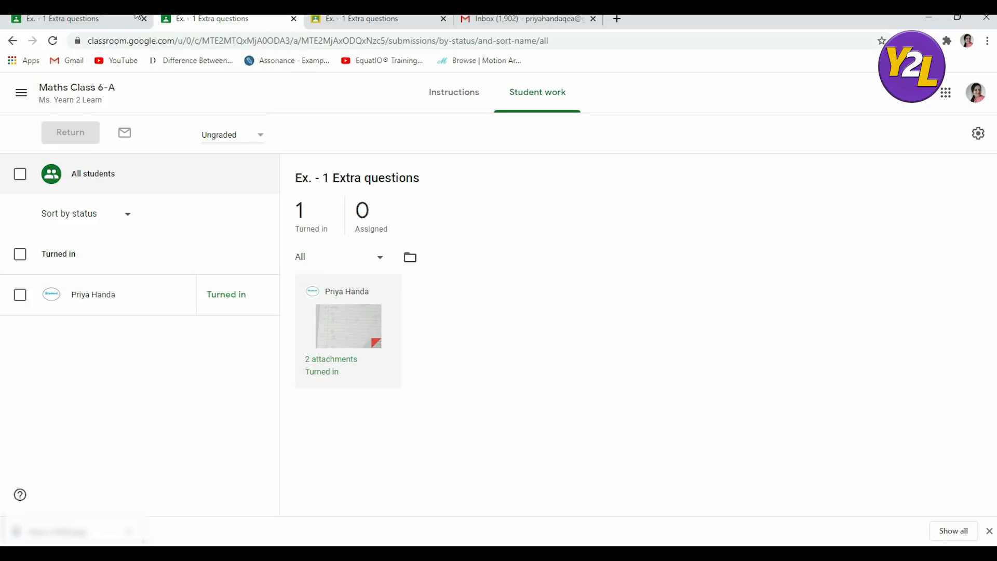
left_click(115, 18)
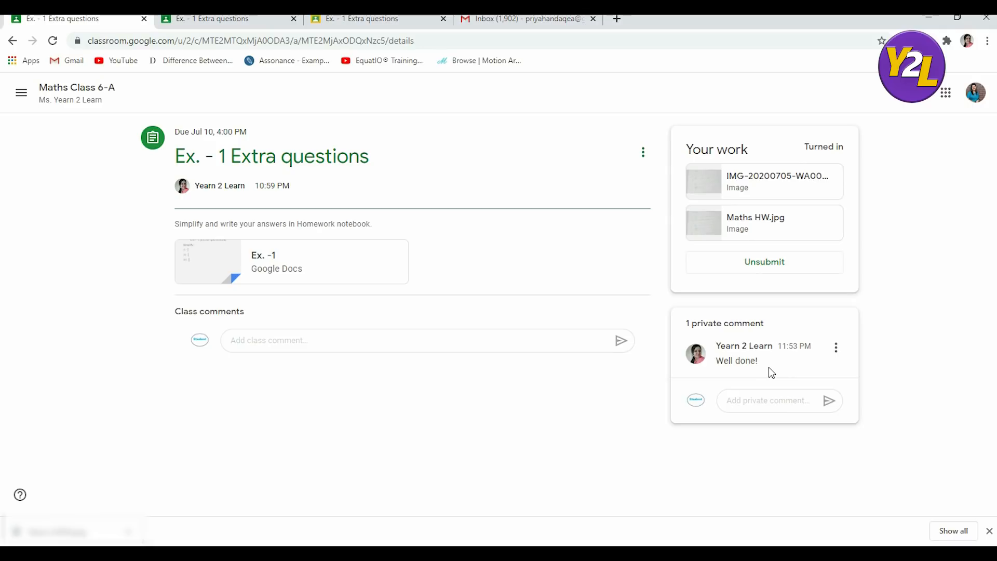
left_click(747, 398)
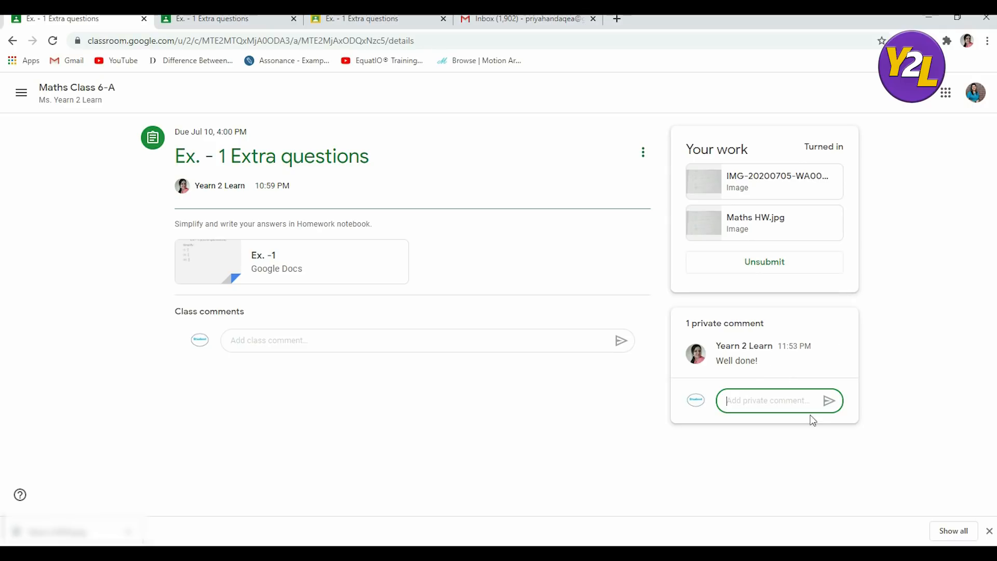
type("Thankyou mam")
left_click(833, 408)
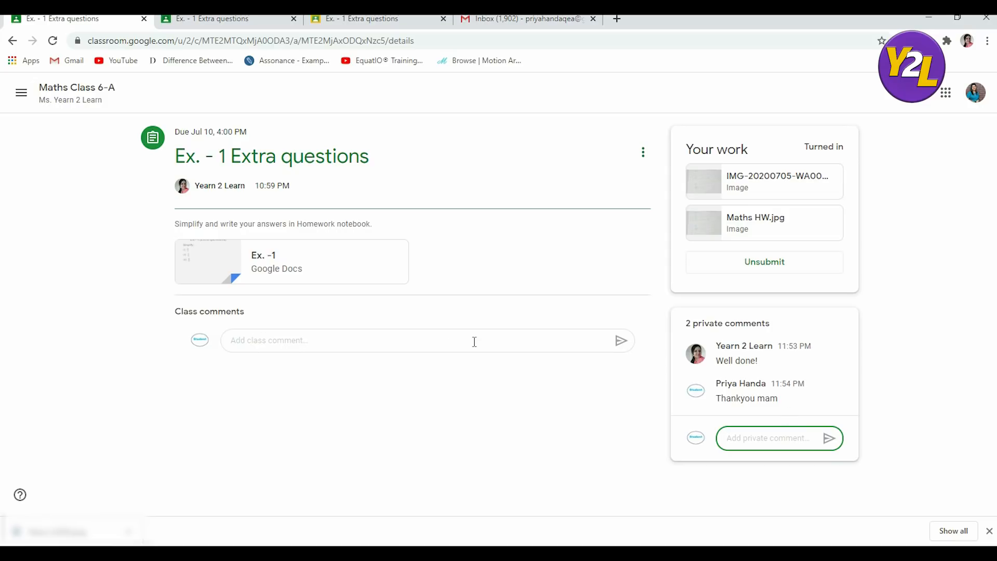
Post the class comment "Mam informed..." on the assignment
left_click(373, 337)
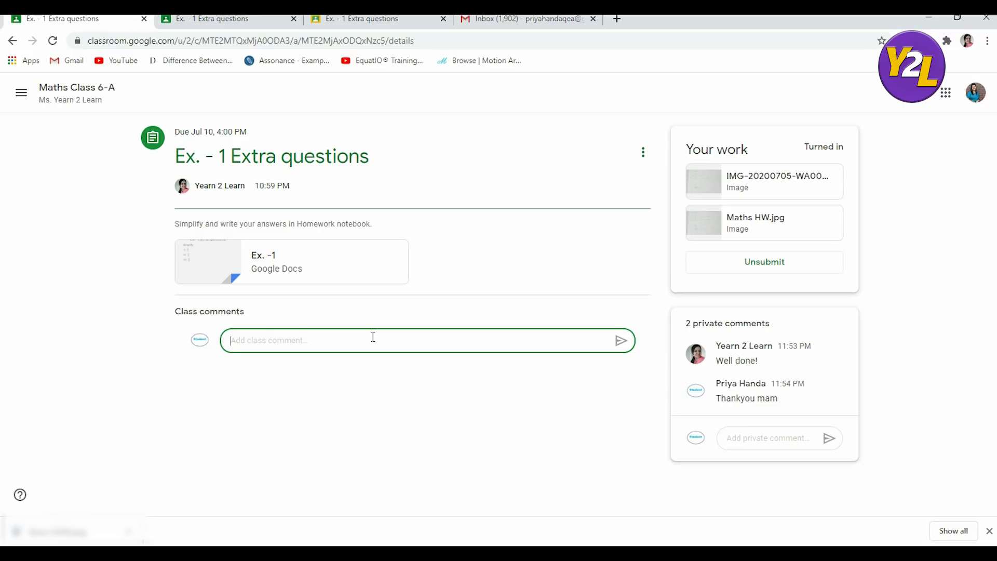
type("Mam informed...")
key("Return")
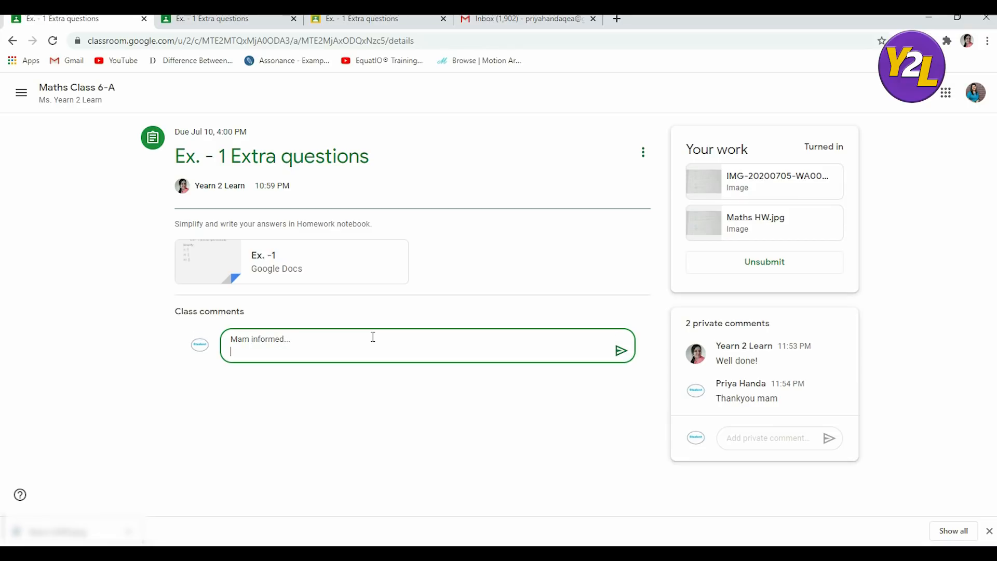
left_click(612, 356)
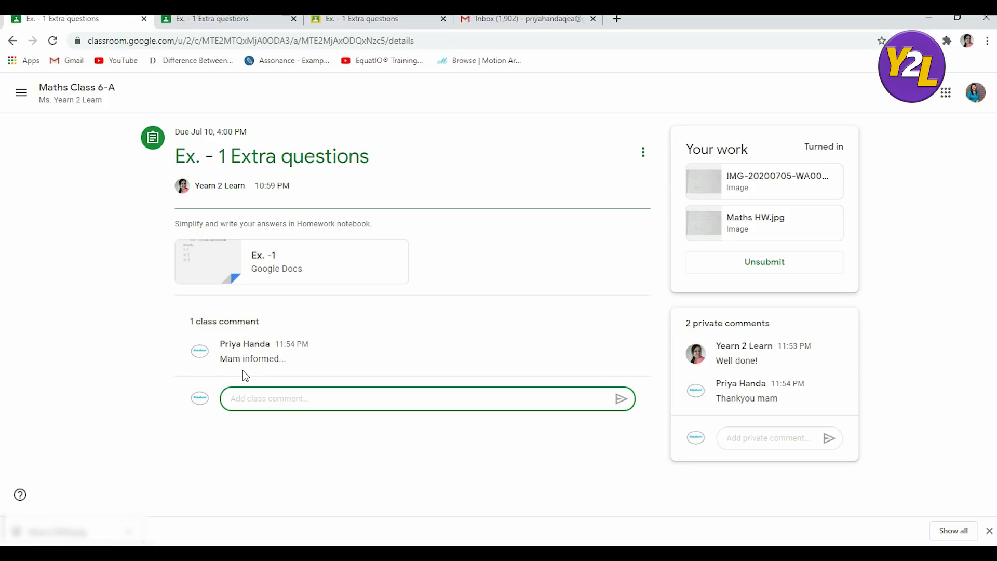
Open the student's Classroom calendar to check the week's assignments for all classes
left_click(20, 93)
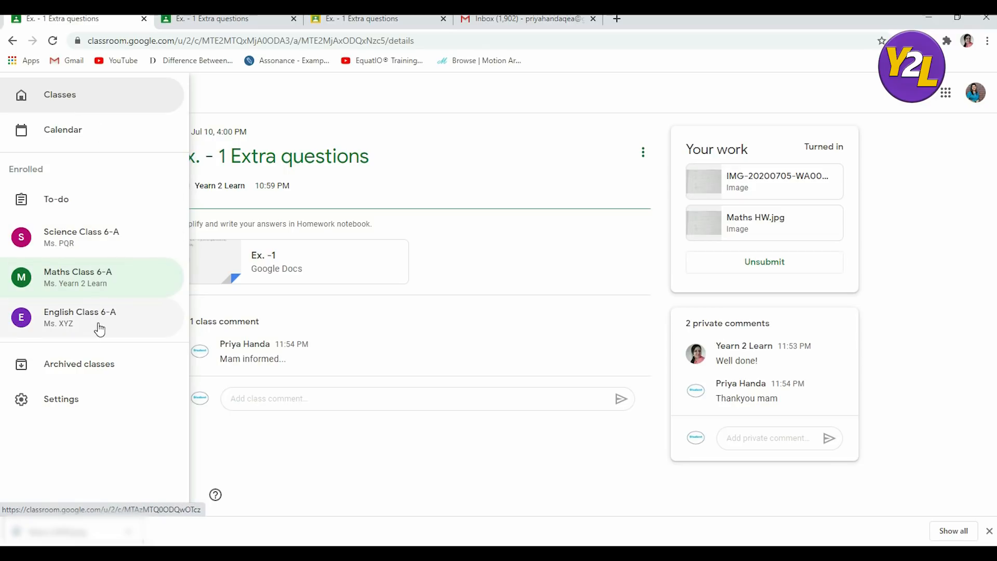
left_click(57, 136)
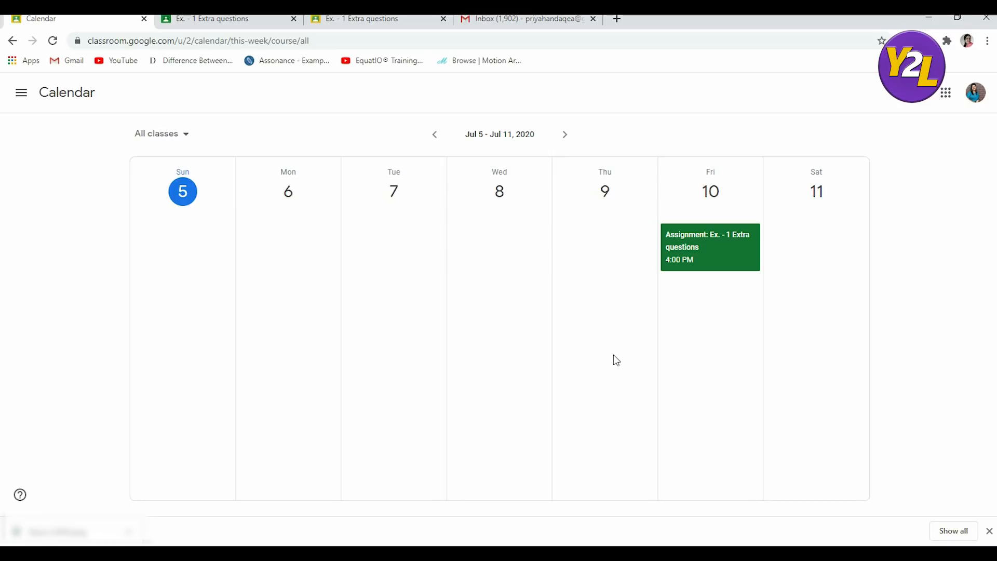
Show the main list of Classroom pages and enrolled classes
left_click(21, 92)
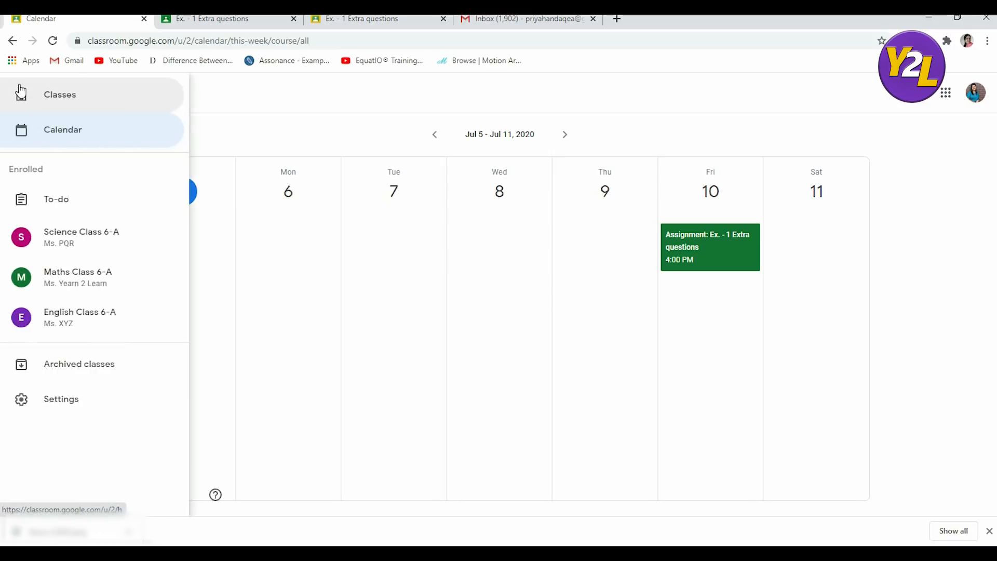